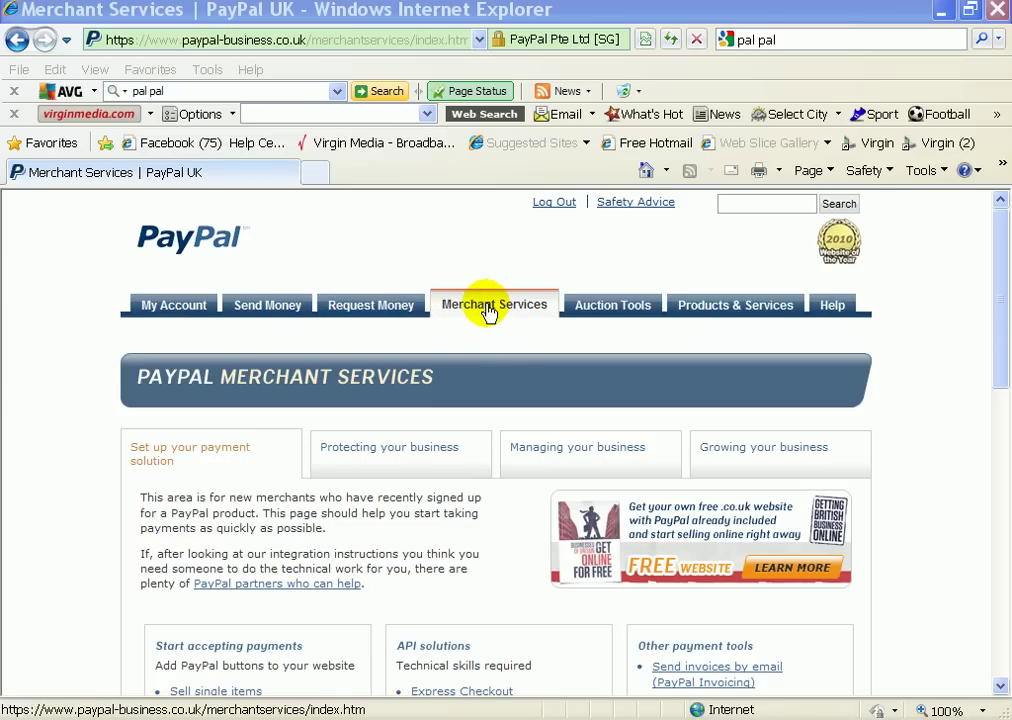
- Open PayPal's 'How to use the button factory' advice page and scroll to the Button Factory box
mouse_move(998, 226)
left_mouse_down()
mouse_move(1000, 320)
mouse_move(988, 358)
left_mouse_up()
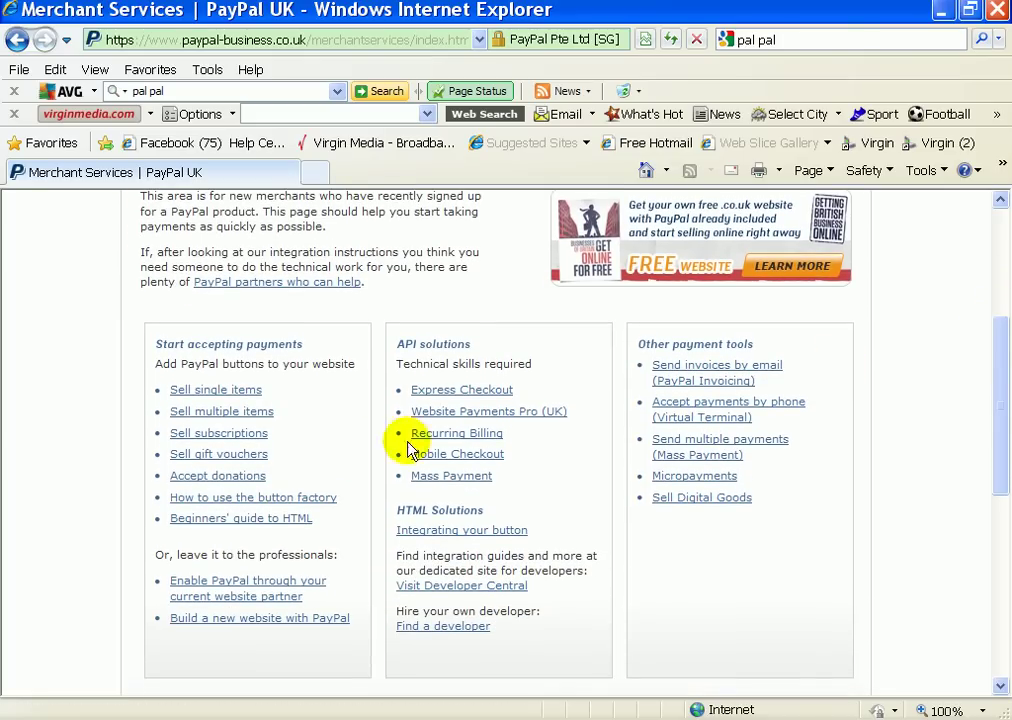
left_click(237, 503)
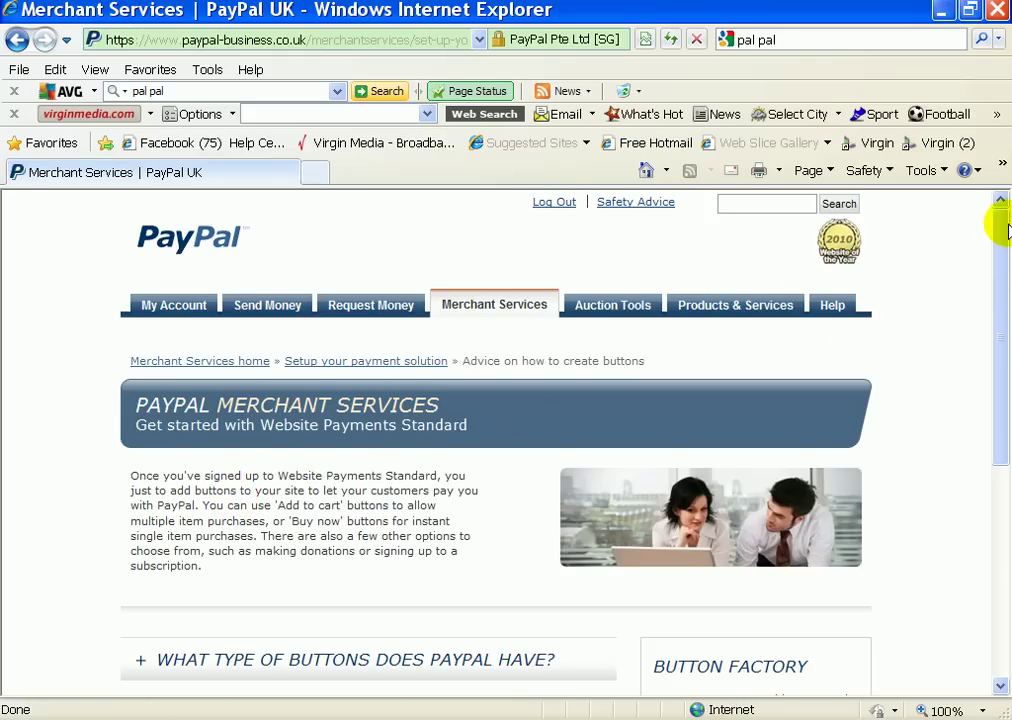
left_click_drag(1005, 247, 988, 339)
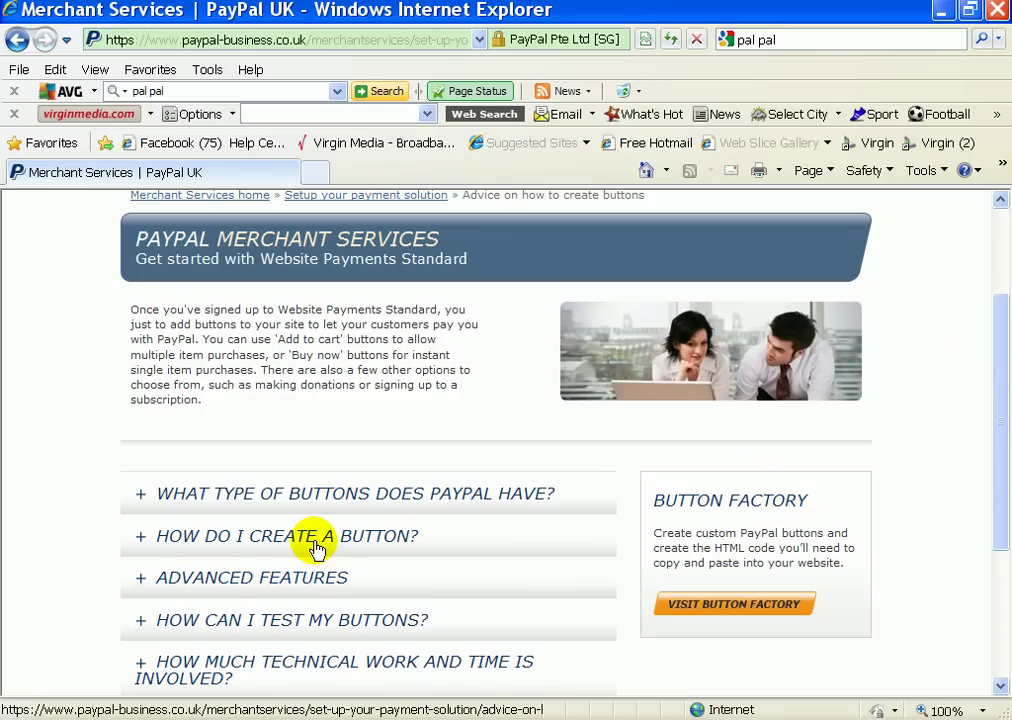
- In the Button Factory, keep the Buy Now button type and set the price to 19.99 GBP
left_click(741, 610)
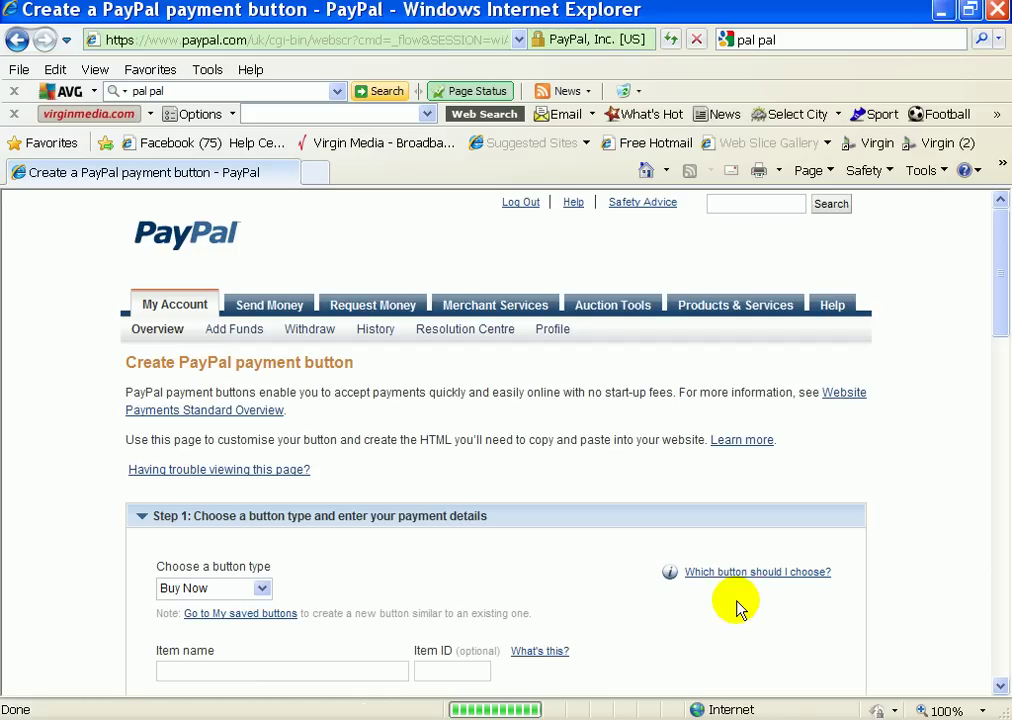
left_click_drag(998, 208, 998, 292)
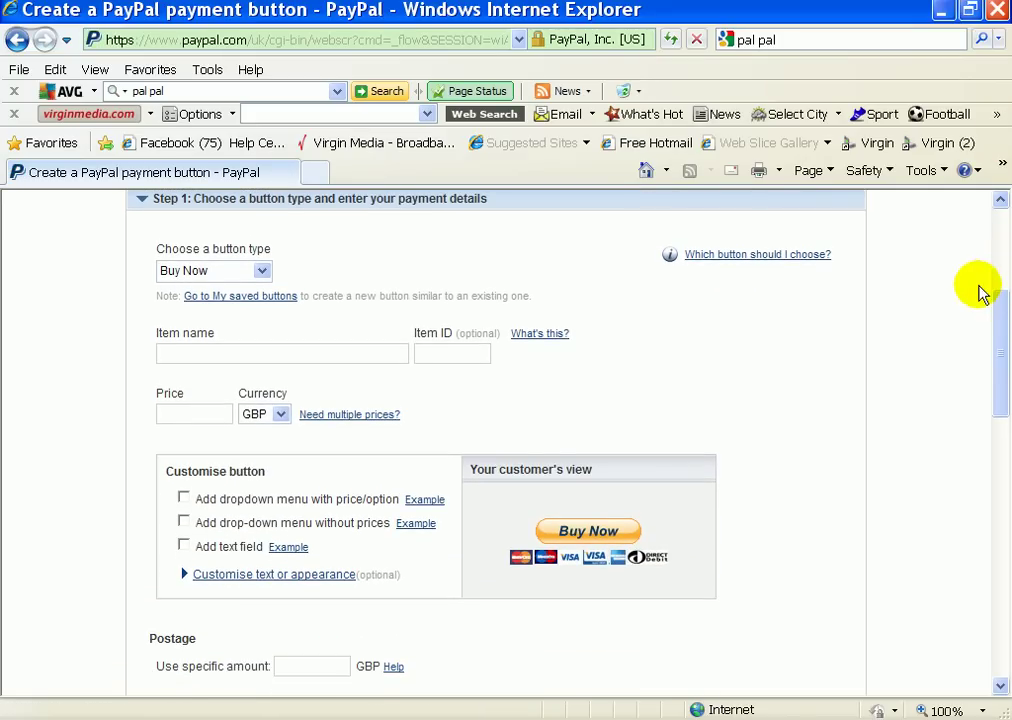
left_click(260, 272)
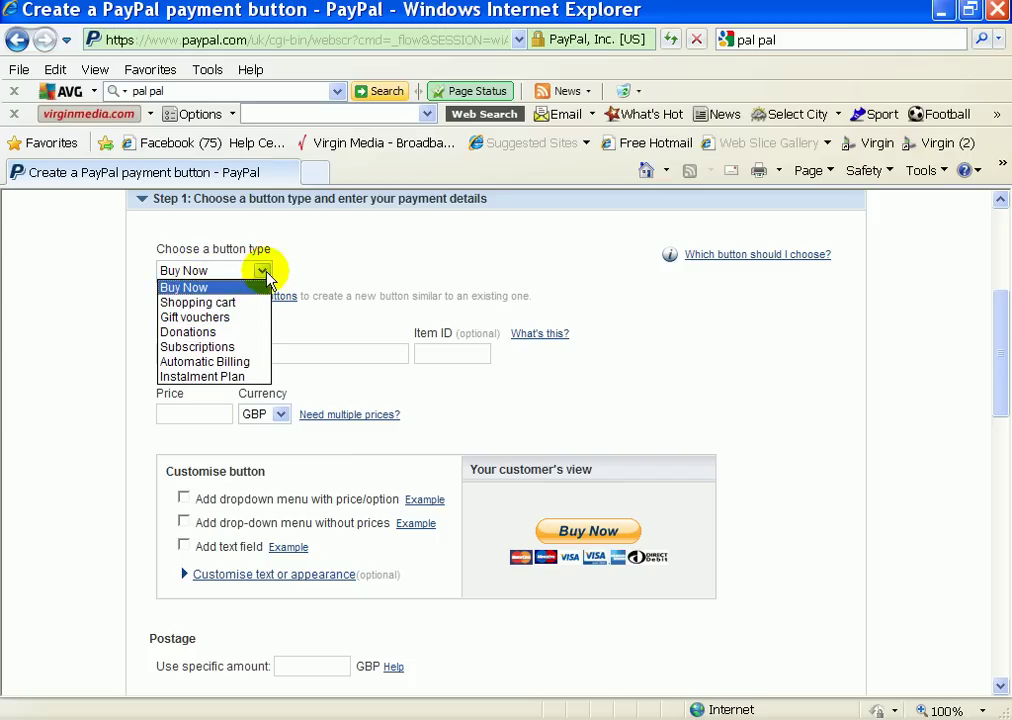
left_click(251, 288)
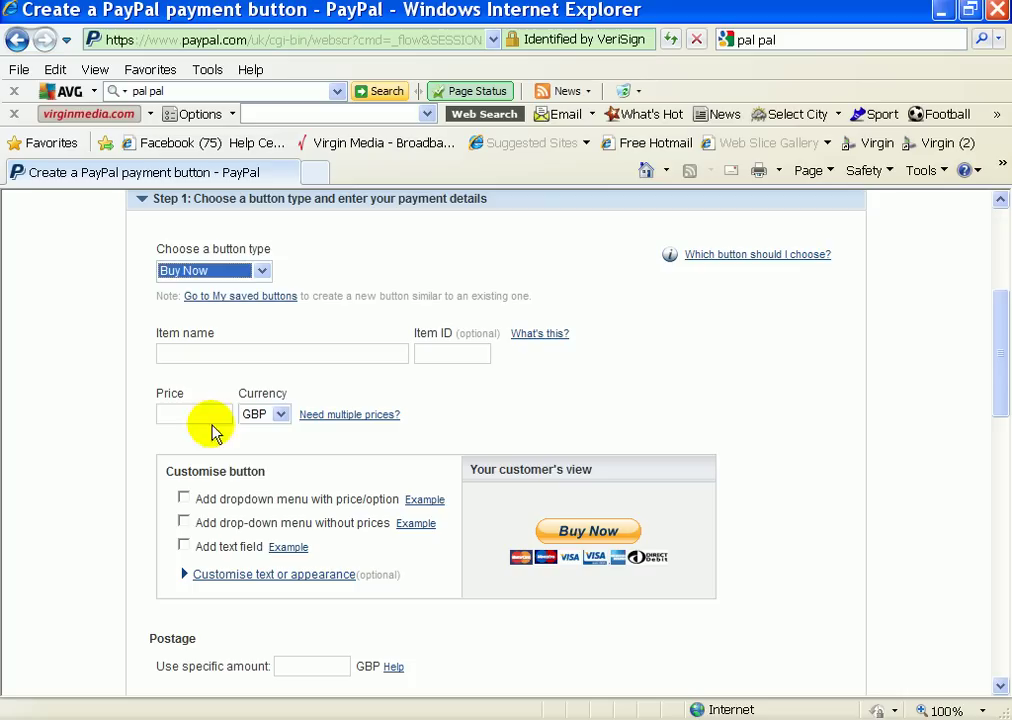
left_click(182, 413)
type("19.99")
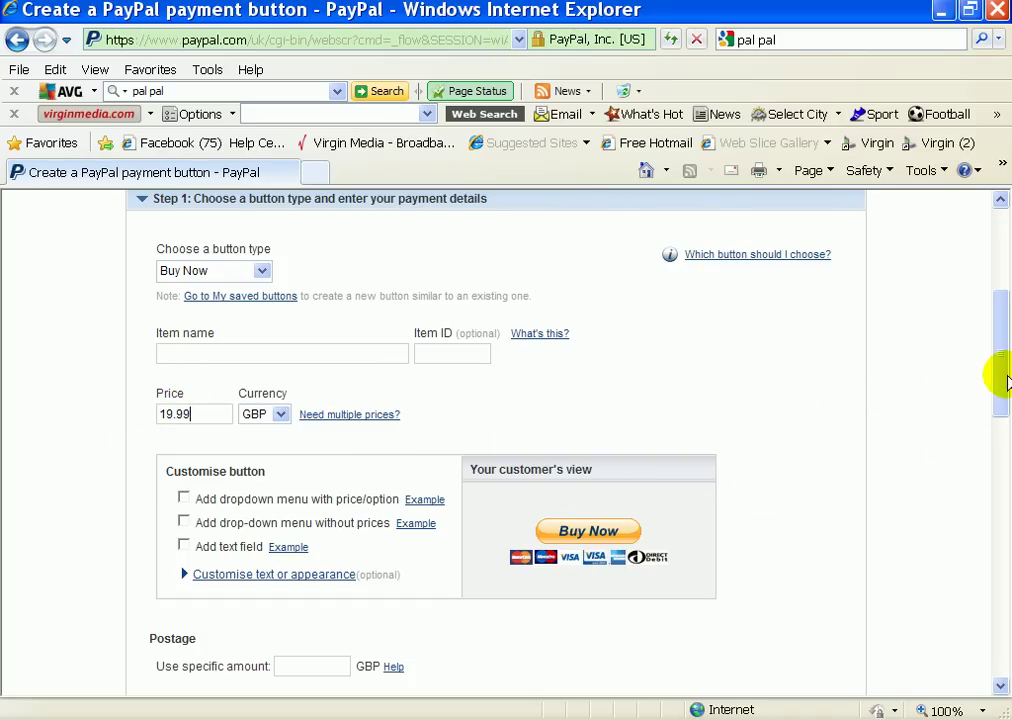
left_click_drag(1005, 354, 1003, 405)
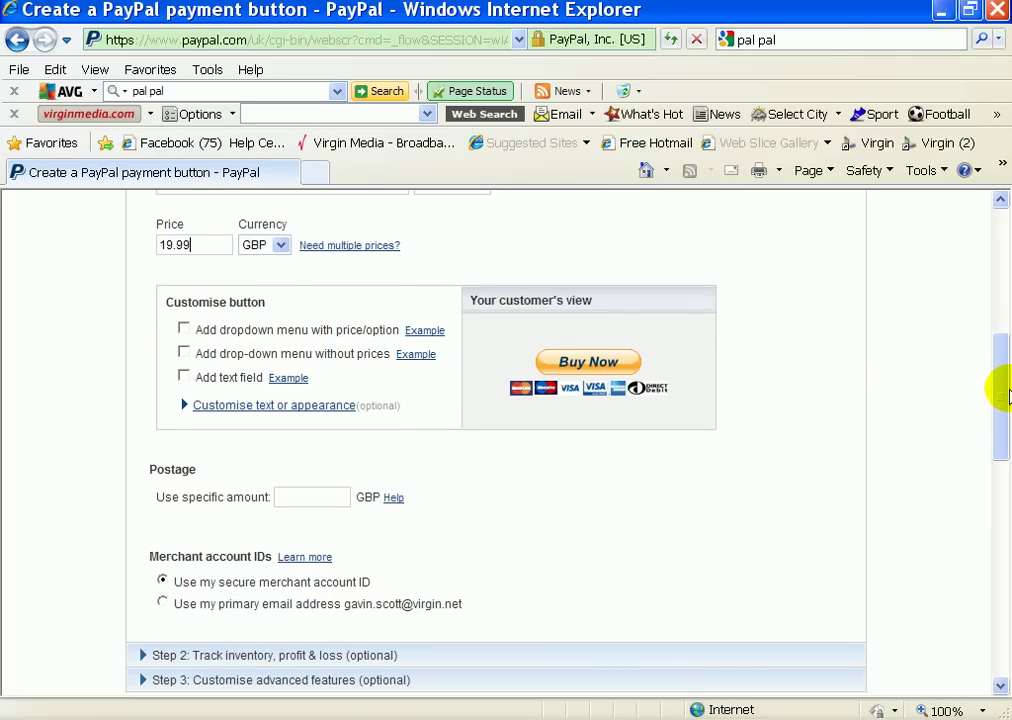
left_click_drag(1005, 395, 1001, 436)
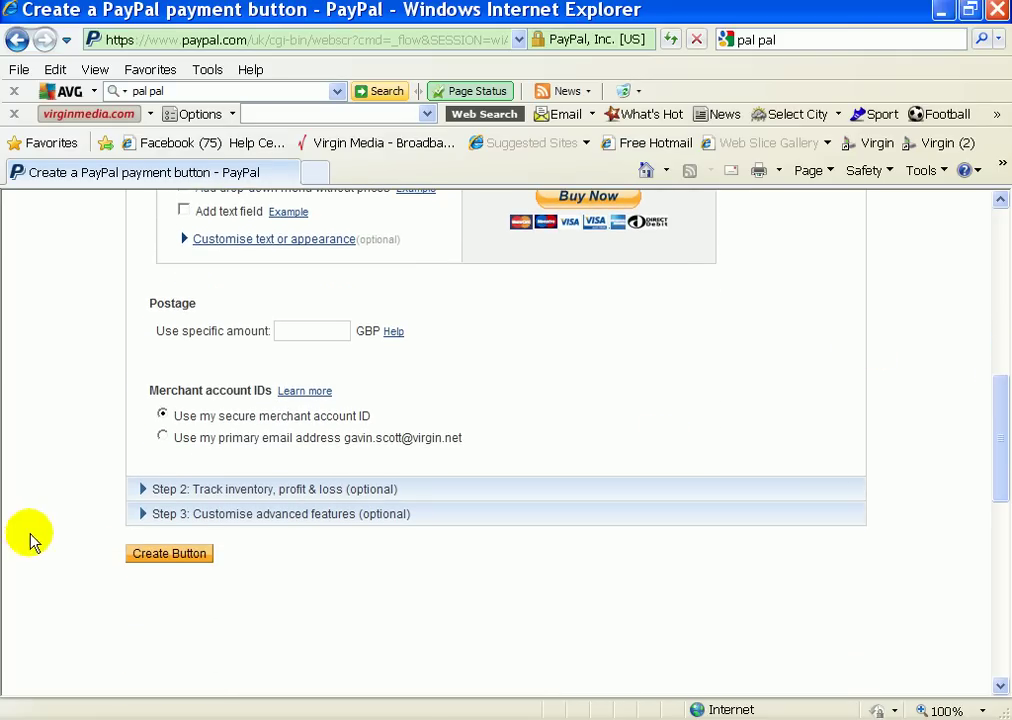
- Generate the Buy Now button and copy all of its website HTML code
left_click(170, 554)
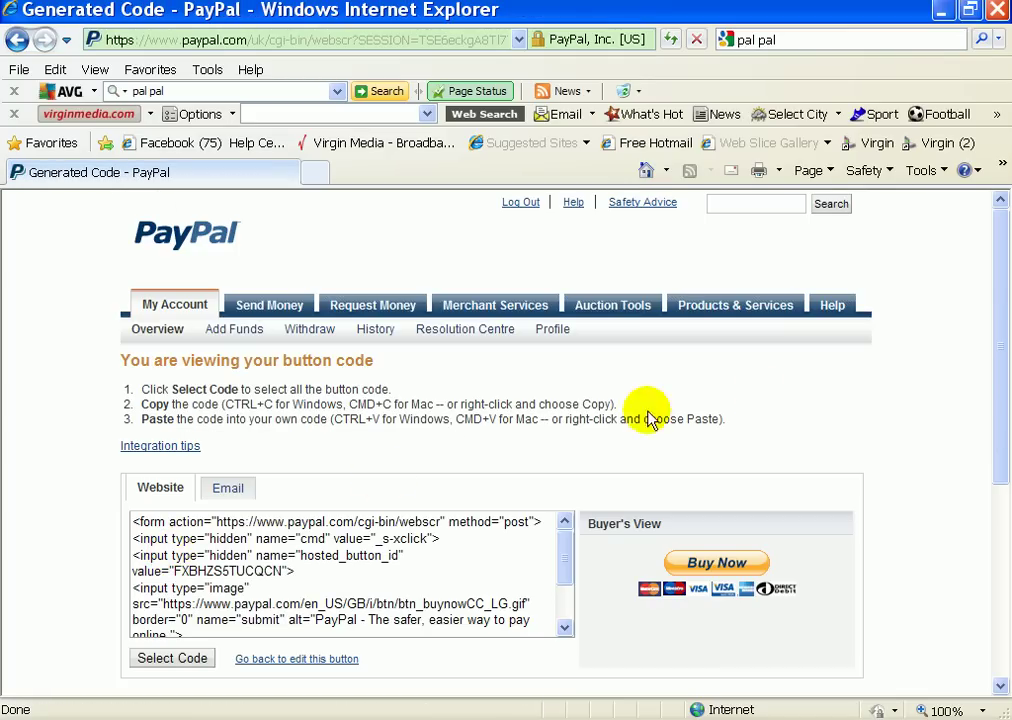
scroll(998, 323, "down", 1)
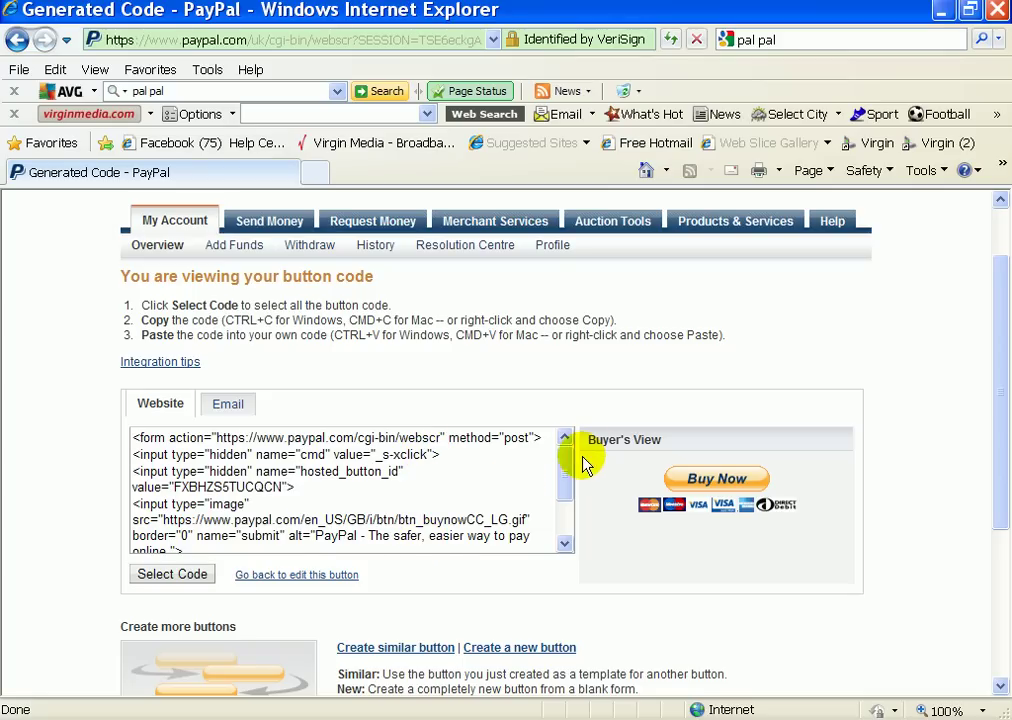
left_click_drag(566, 468, 566, 520)
left_click_drag(210, 545, 157, 390)
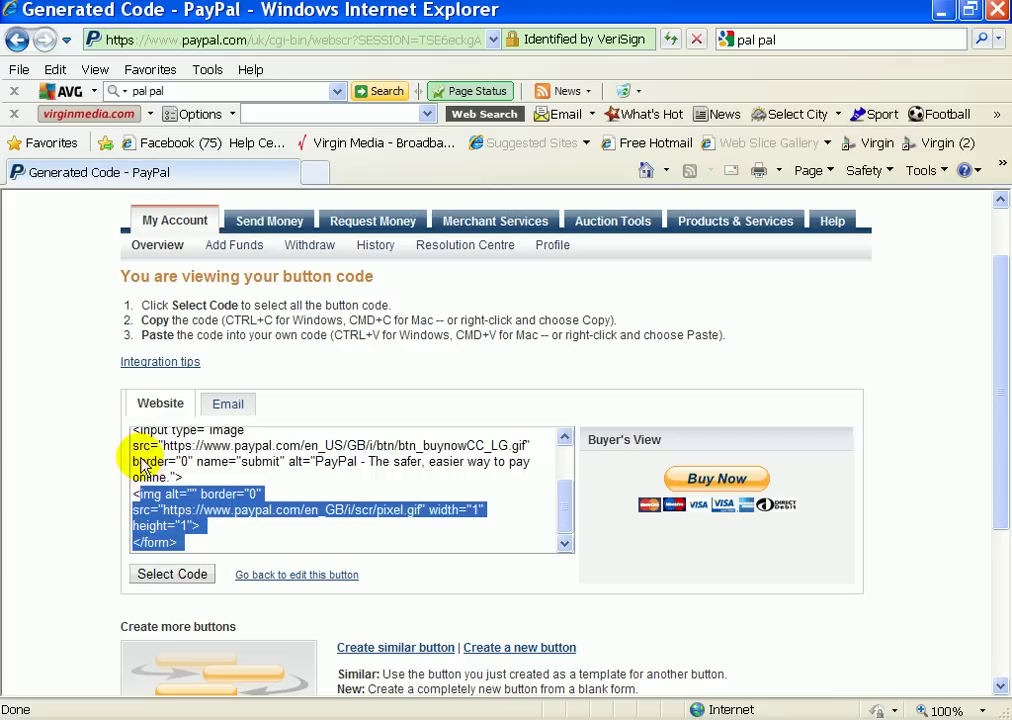
right_click(262, 458)
left_click(313, 525)
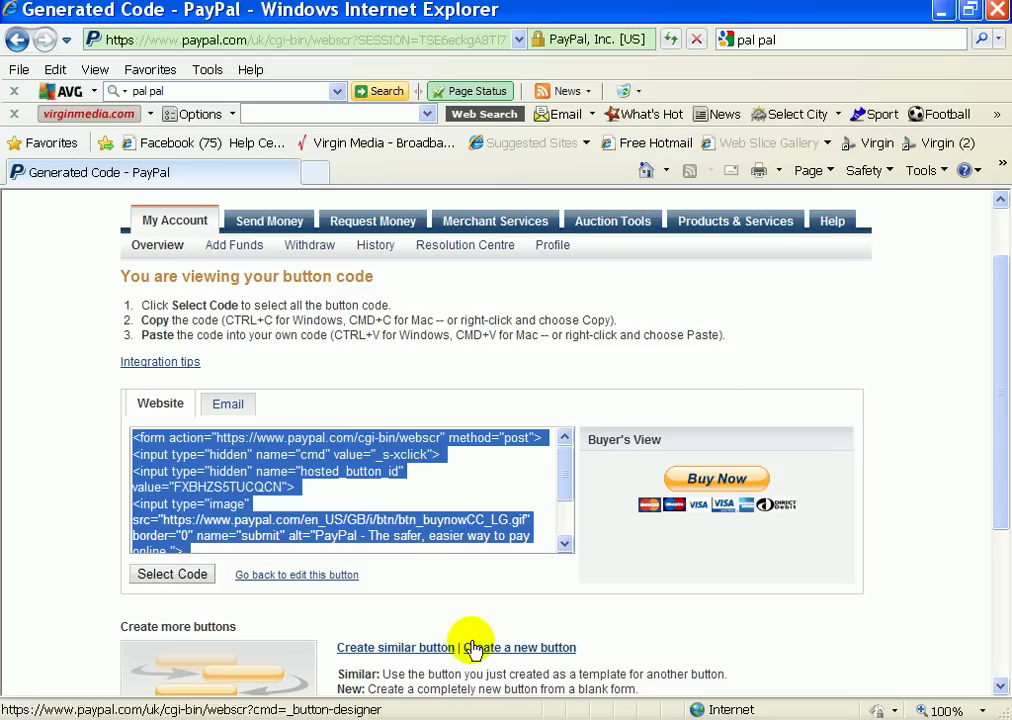
- Switch to the Blogger Create Post window and paste the PayPal button code into the body
left_click(470, 716)
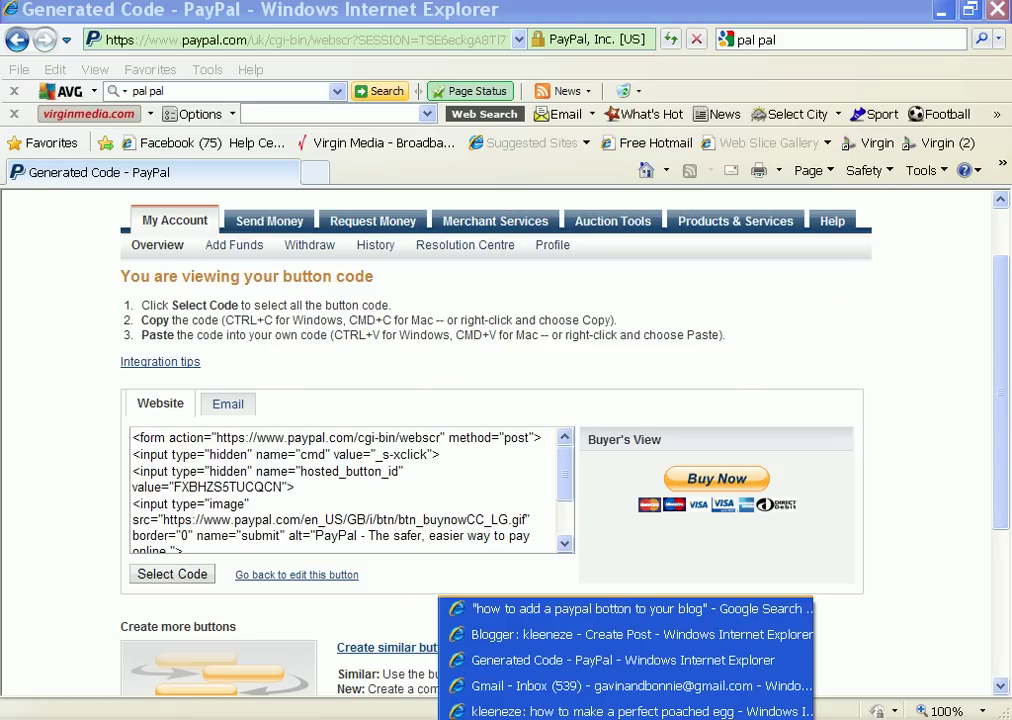
left_click(500, 640)
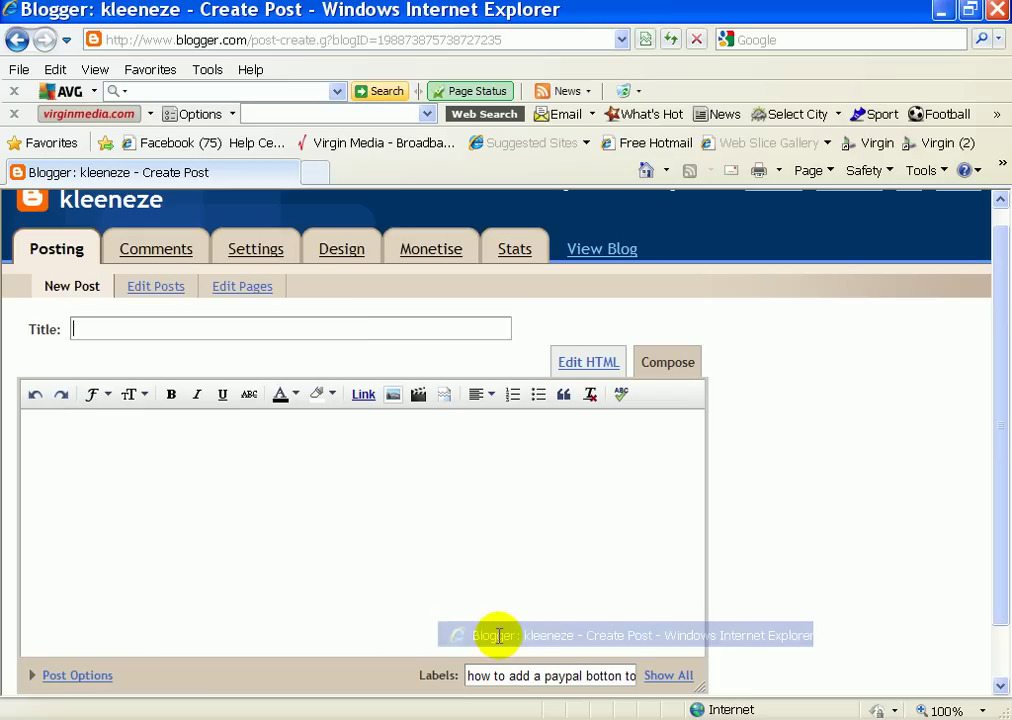
left_click(172, 453)
right_click(170, 457)
left_click(200, 535)
left_click_drag(700, 515, 685, 460)
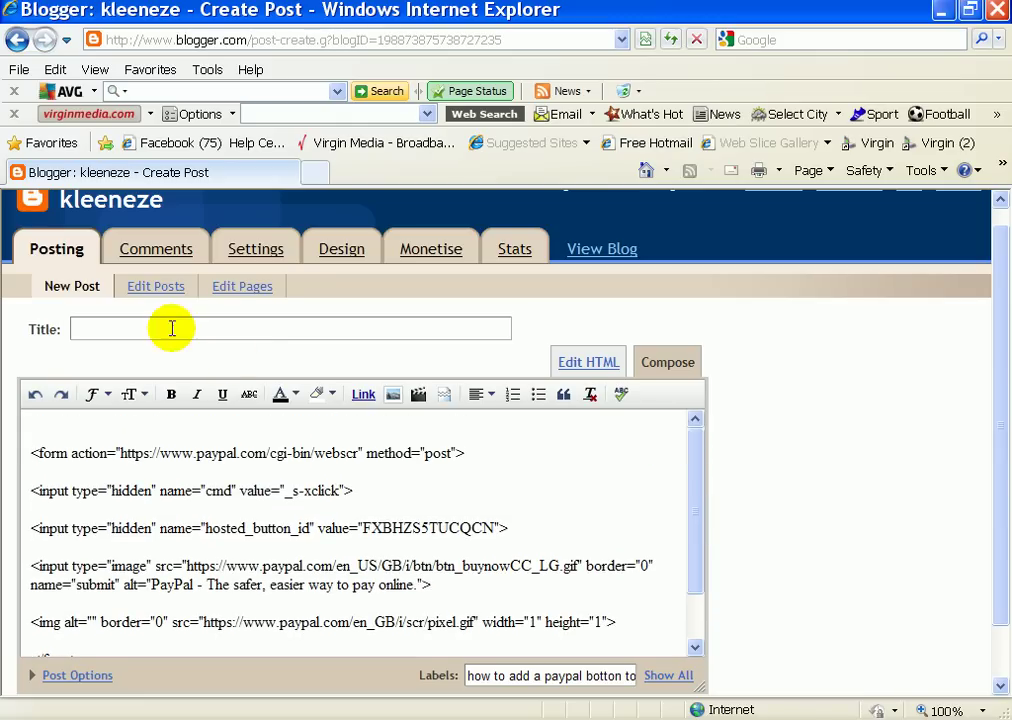
- Switch back to the Google Search window and delete the opening quote mark from the query
left_click(475, 717)
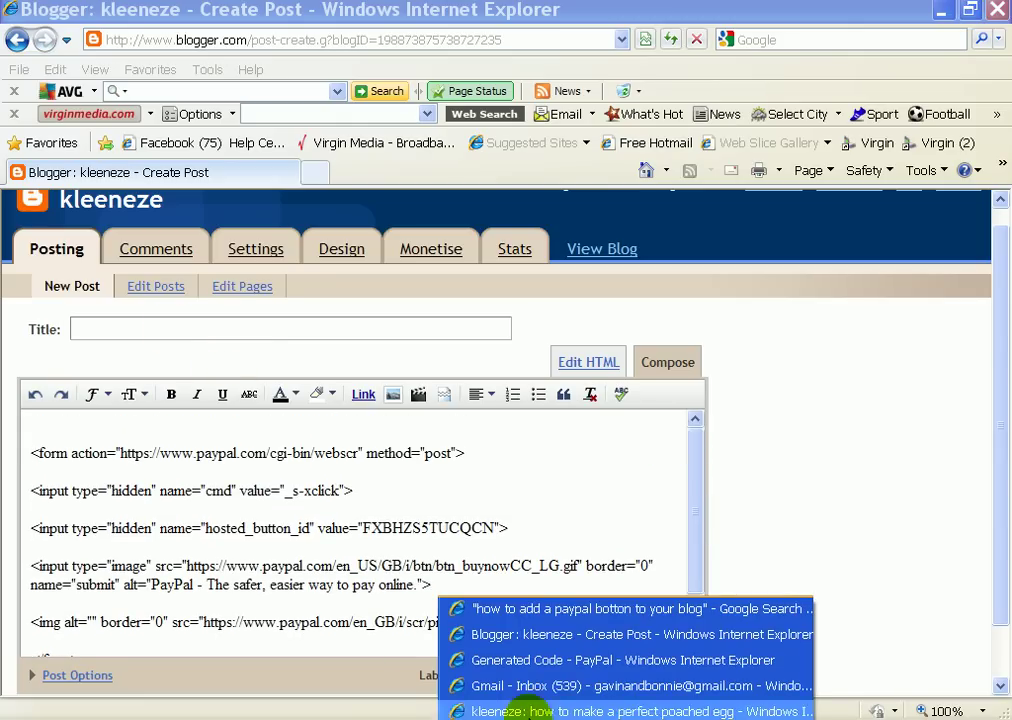
left_click(455, 612)
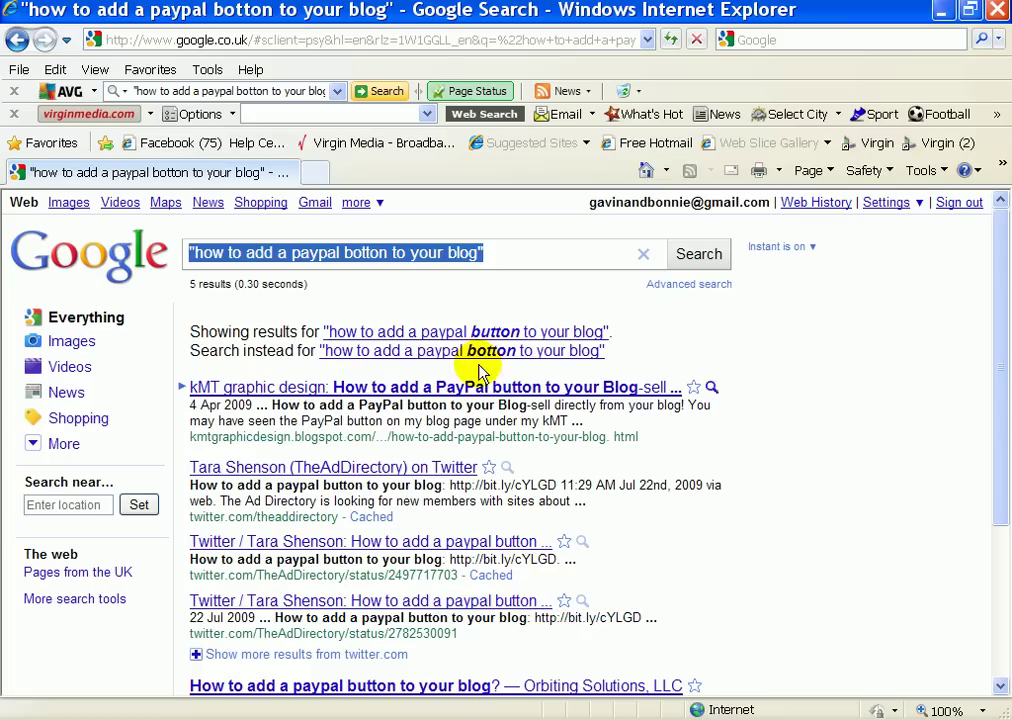
left_click(296, 262)
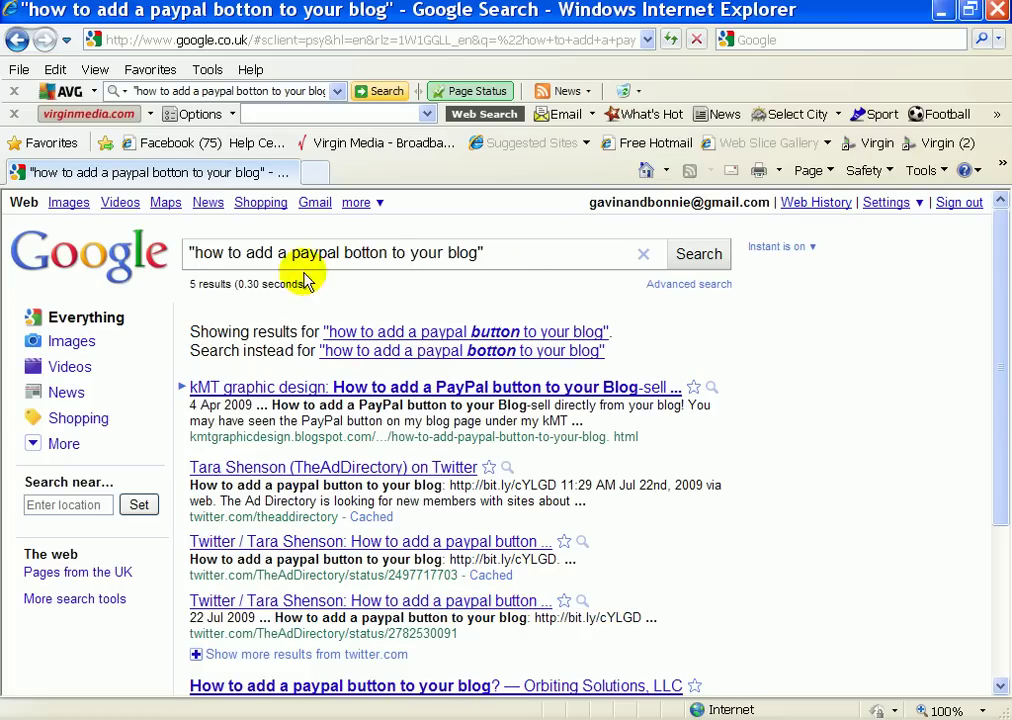
left_click(194, 253)
key("BackSpace")
key("BackSpace")
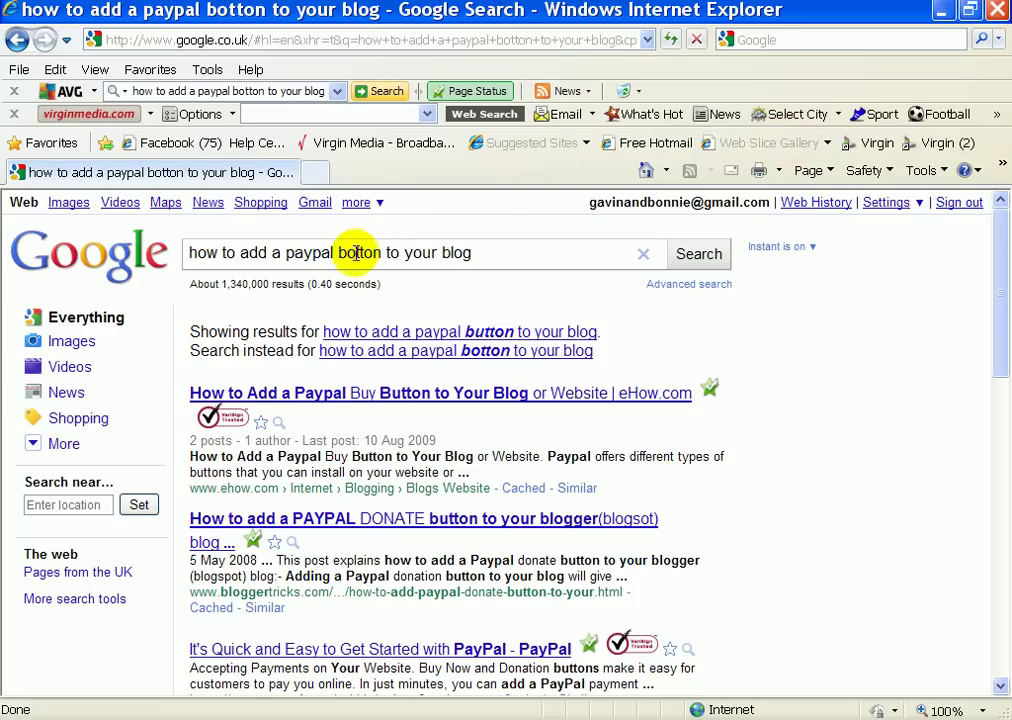
- Fix 'botton' to 'button', wrap the query in quote marks, and run the exact-phrase search
left_click(352, 254)
key("BackSpace")
type("u")
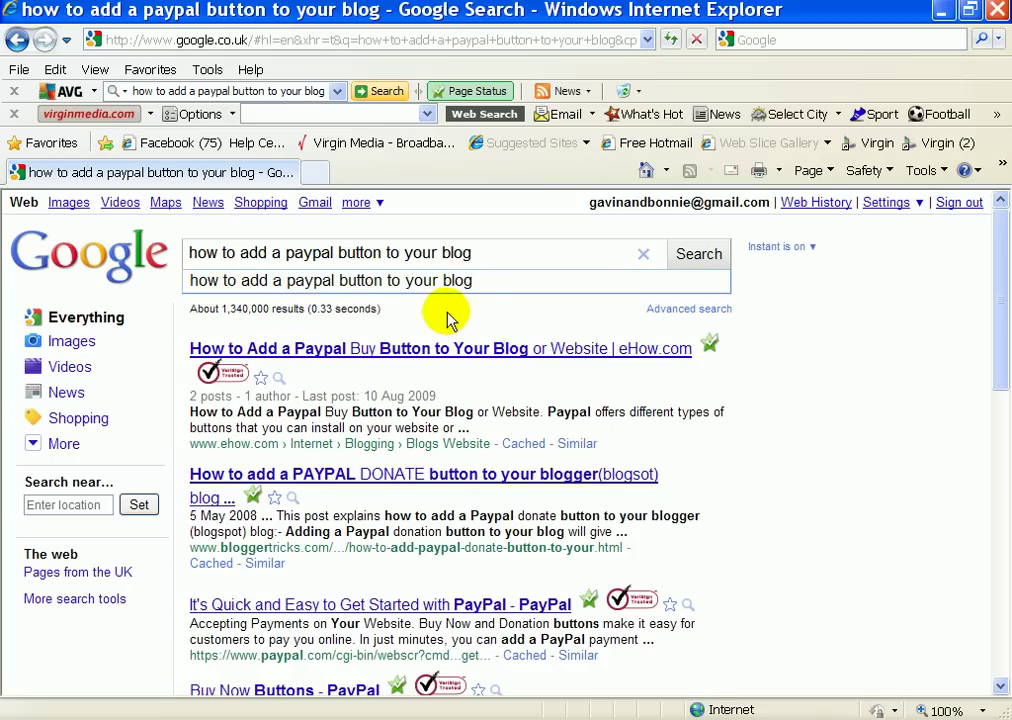
left_click(184, 252)
type("\"")
left_click(486, 253)
type("\"")
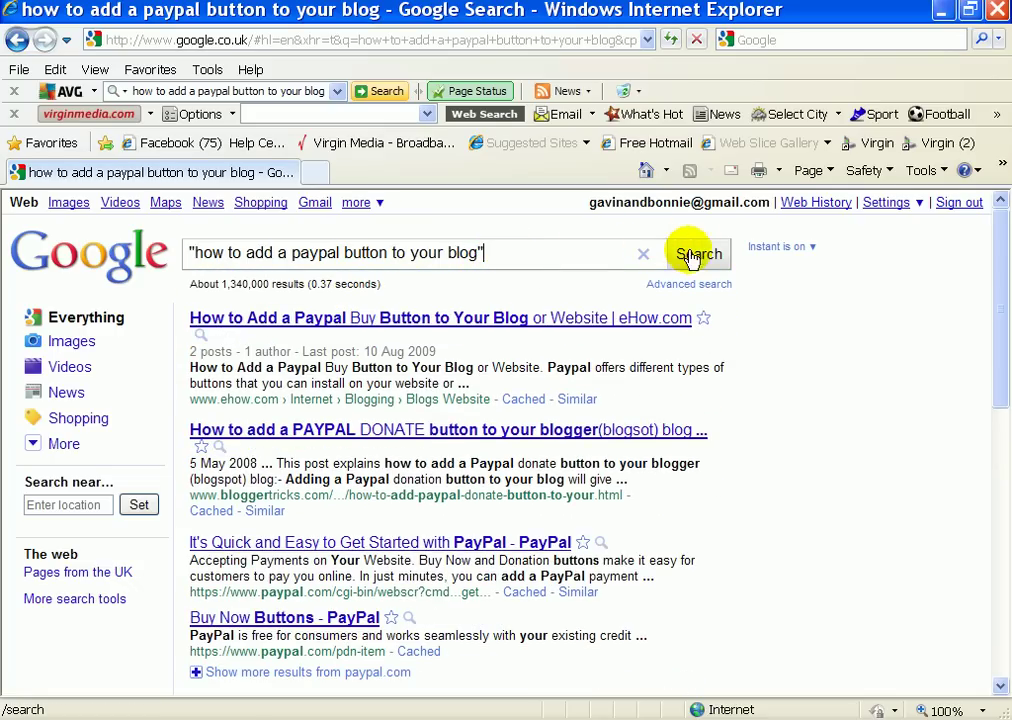
left_click(690, 258)
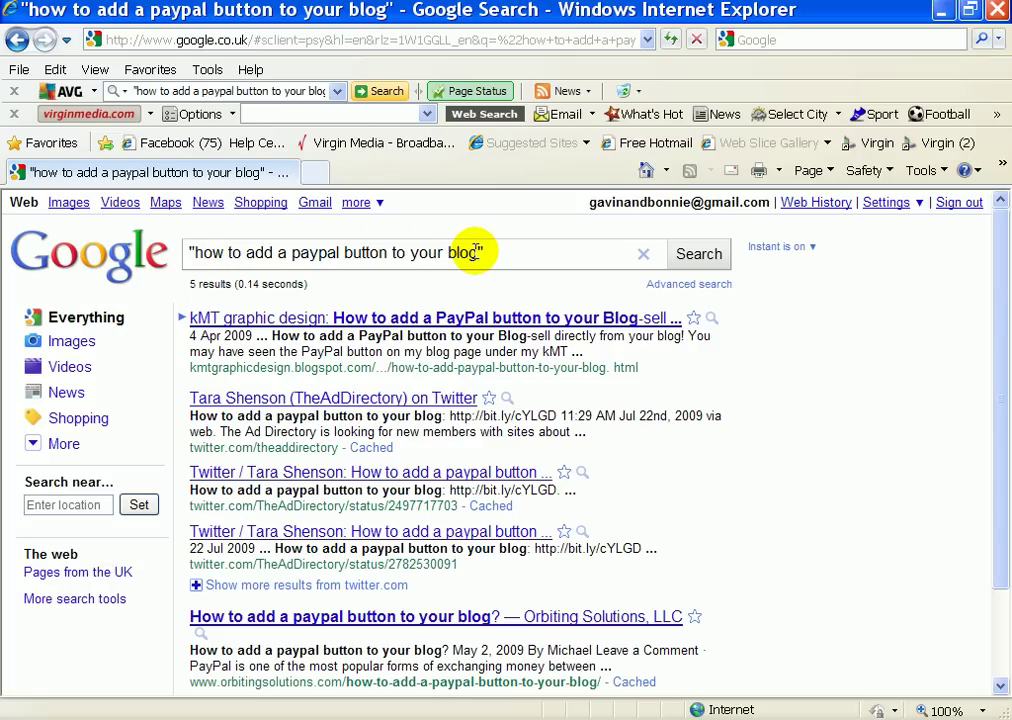
- Copy the query 'how to add a paypal button to your blog' into the Blogger post title
left_click_drag(478, 252, 192, 253)
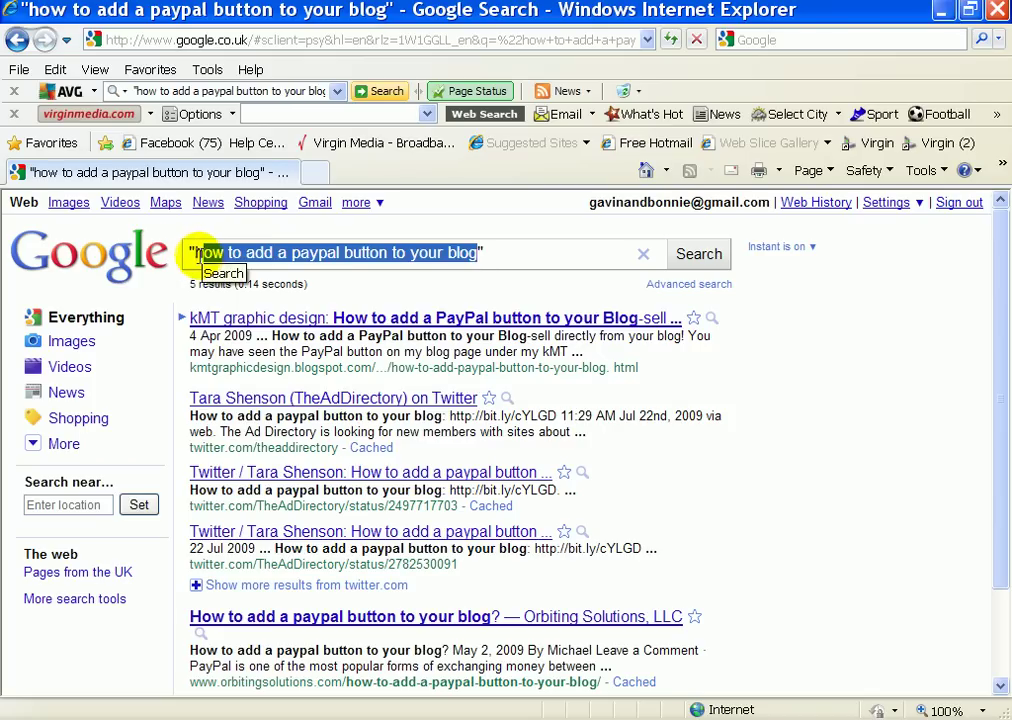
right_click(205, 254)
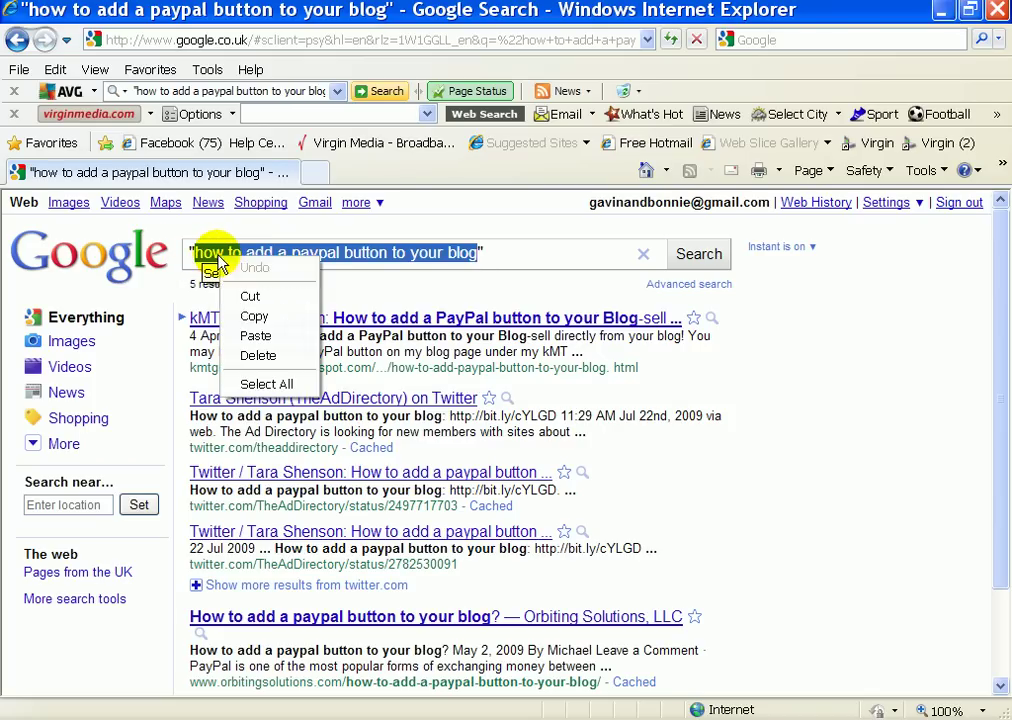
left_click(255, 317)
left_click(500, 718)
left_click(492, 637)
left_click(149, 329)
right_click(152, 334)
left_click(192, 411)
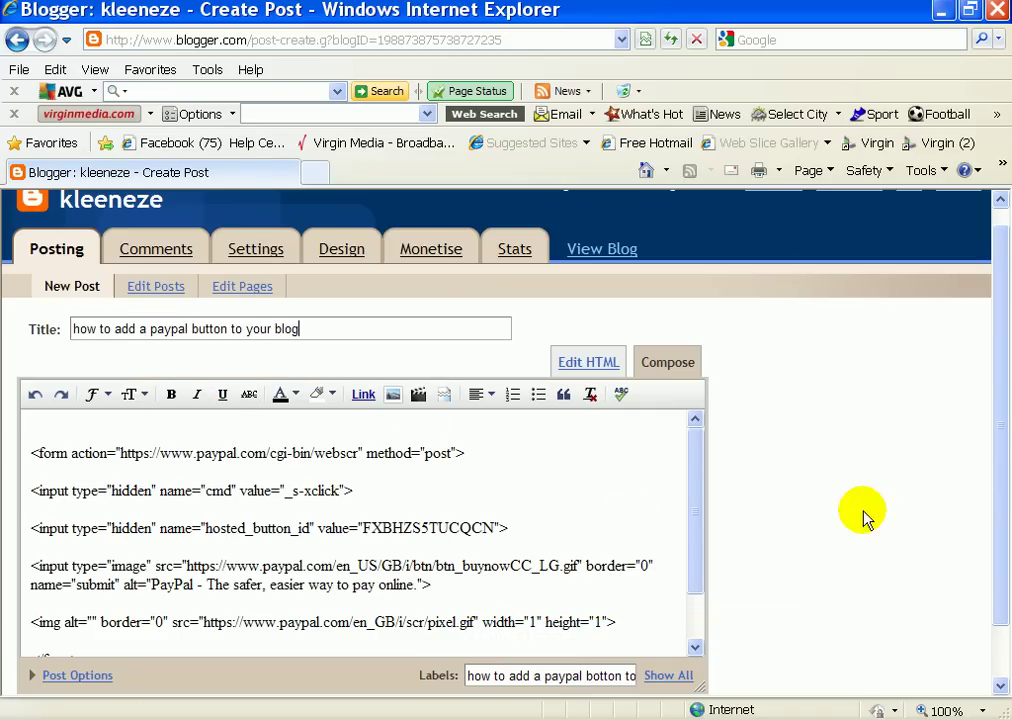
left_click_drag(700, 447, 700, 492)
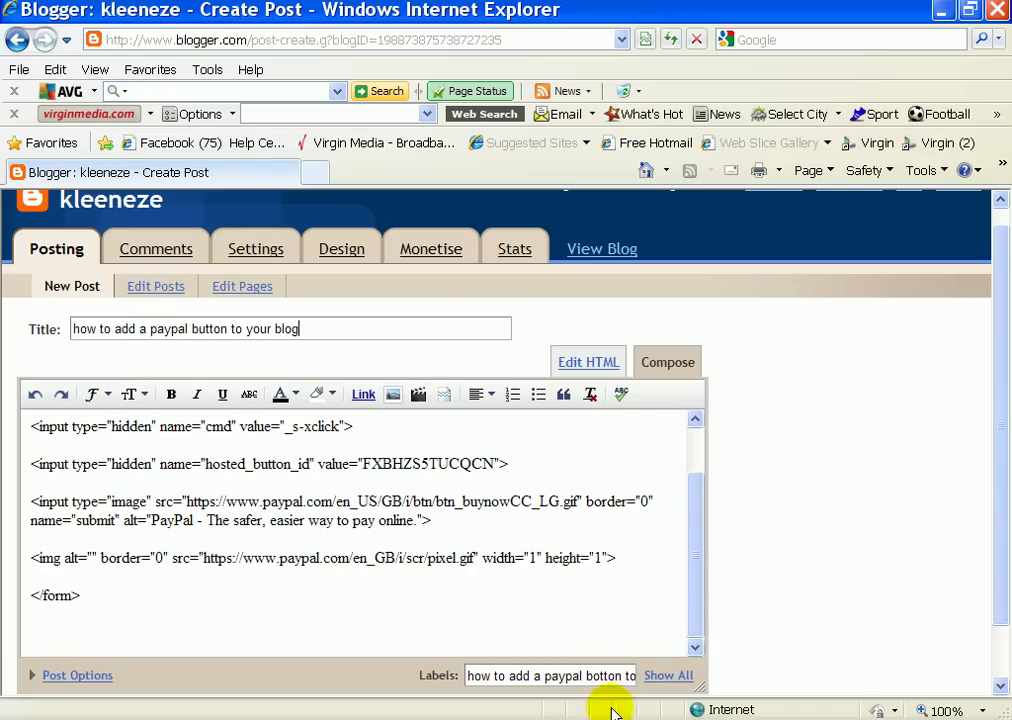
left_click_drag(996, 330, 996, 402)
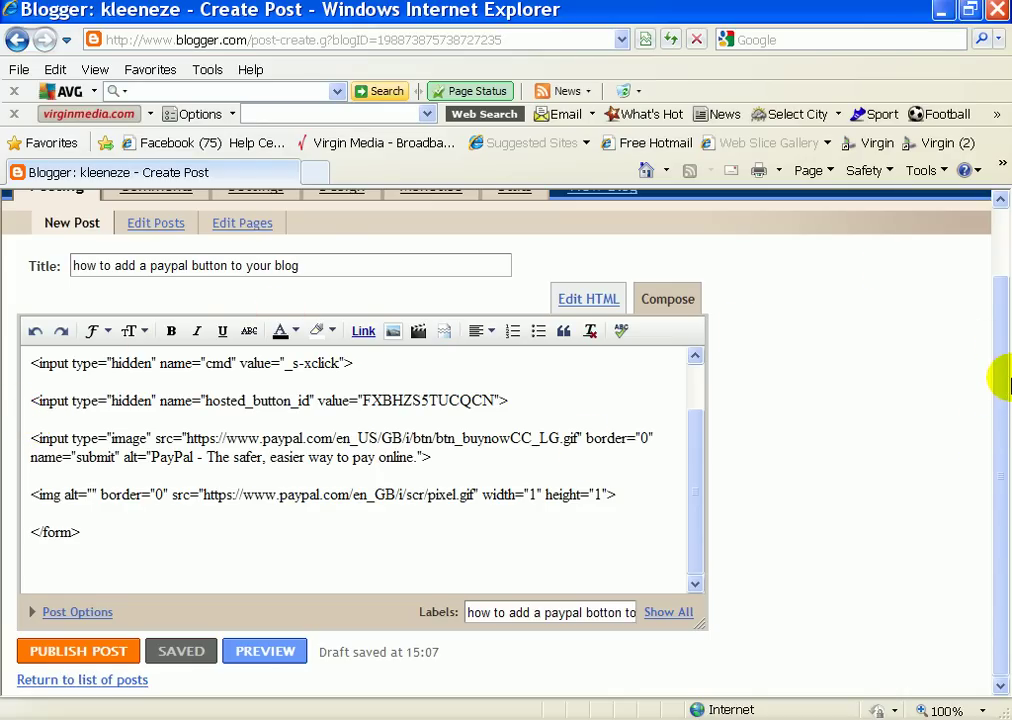
left_click_drag(994, 407, 996, 339)
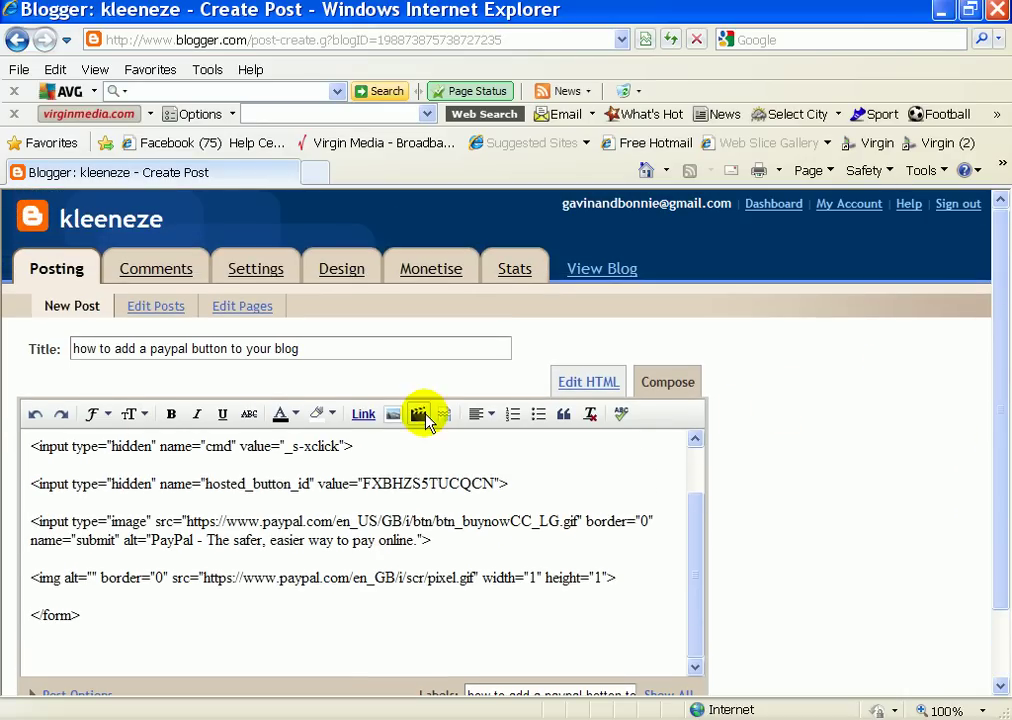